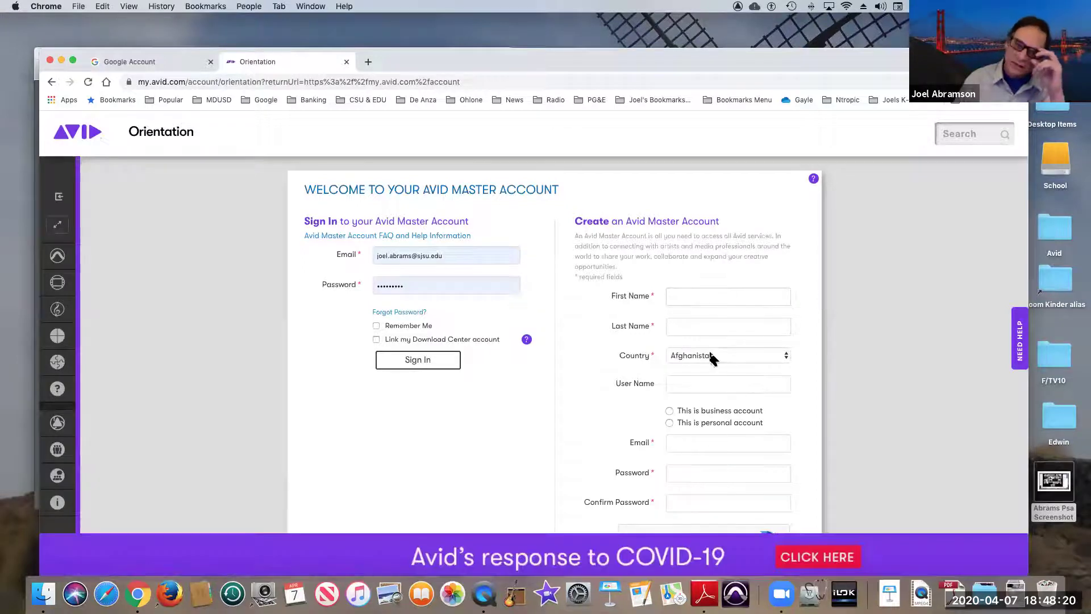
Look over the account creation form and sign in to the existing Avid Master Account with the prefilled credentials
scroll(722, 309, "down", 3)
scroll(723, 312, "up", 2)
scroll(721, 303, "down", 2)
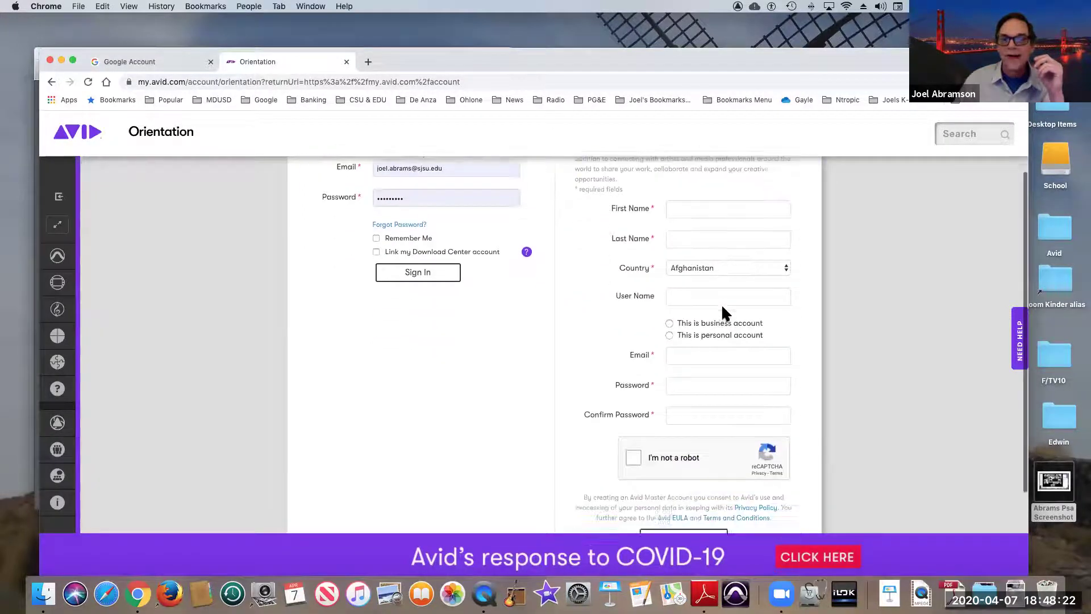
scroll(721, 304, "up", 3)
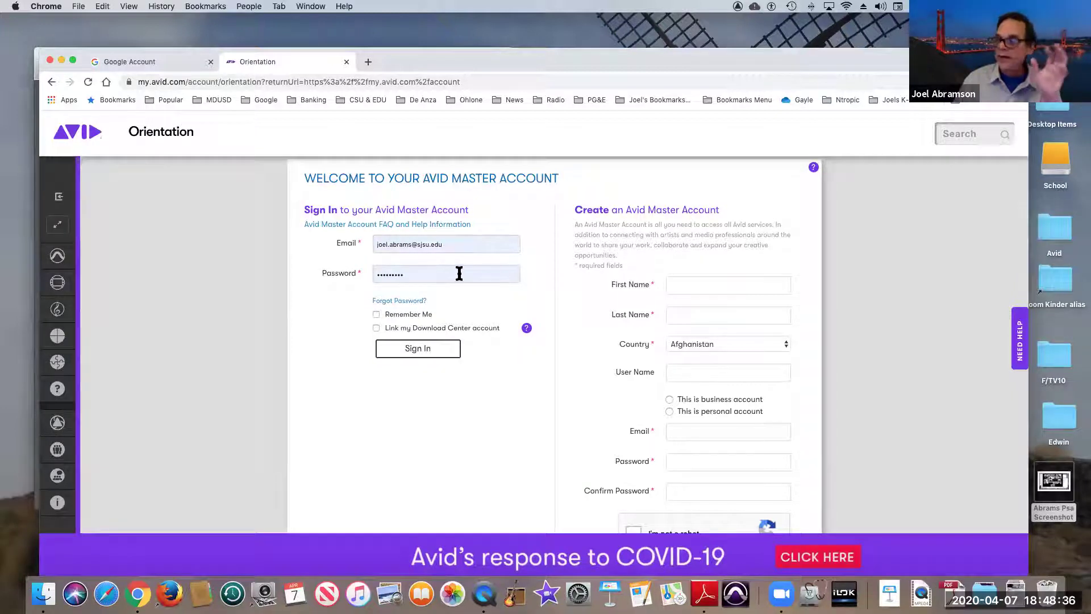
left_click(423, 357)
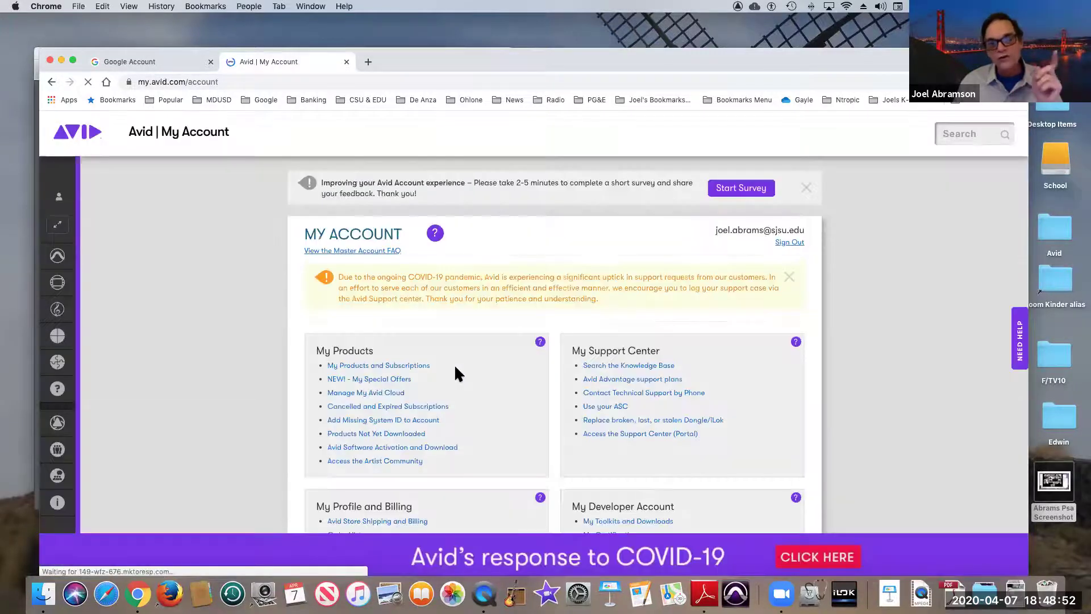
Review the My Account sections down to Linked Avid Accounts and Linked iLok Account
scroll(933, 364, "down", 4)
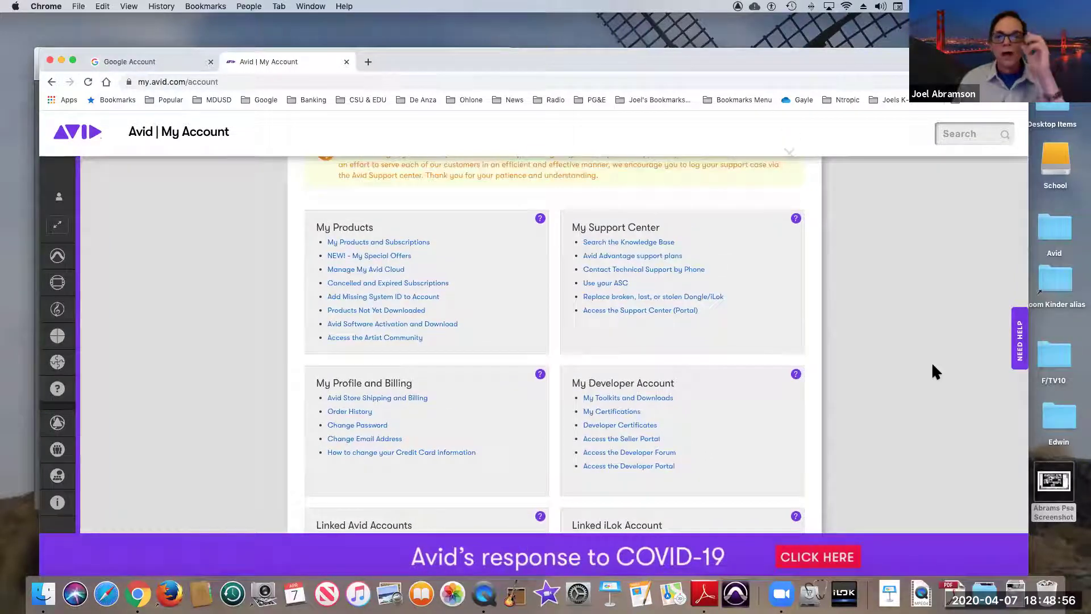
scroll(933, 366, "down", 5)
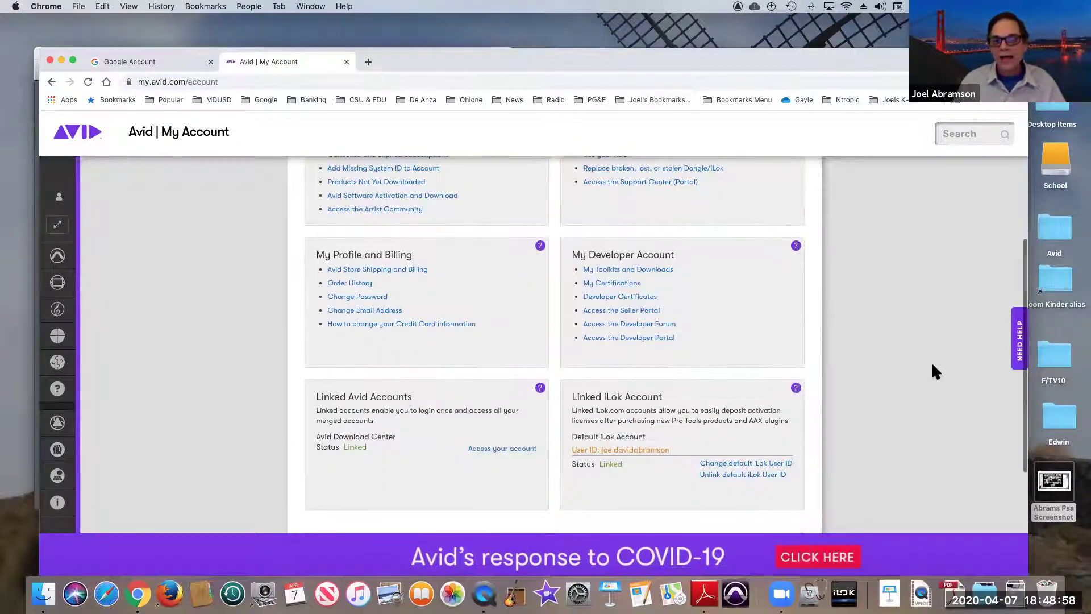
scroll(932, 361, "down", 1)
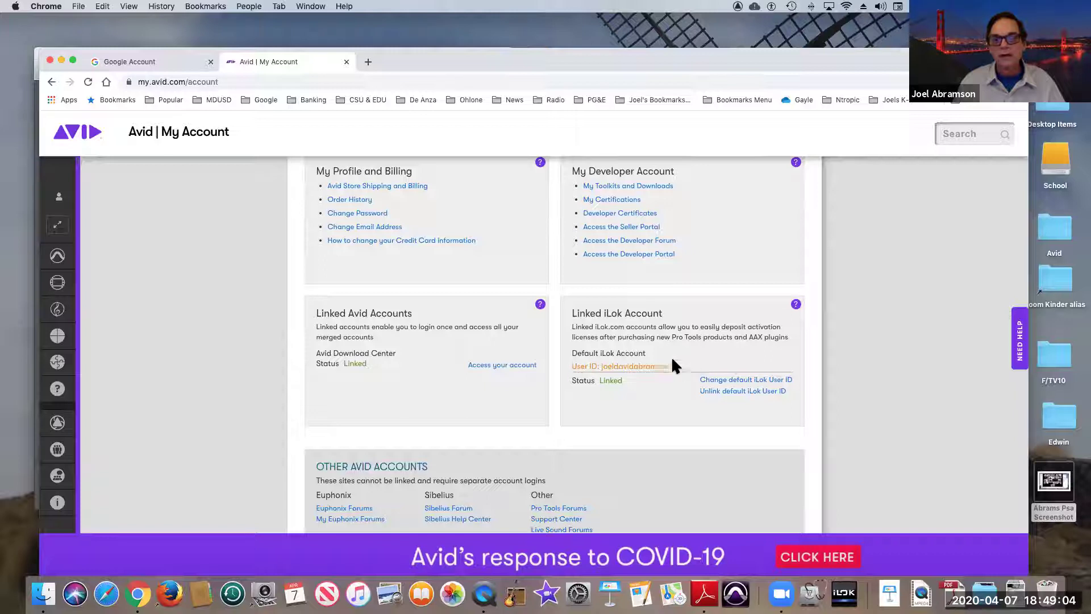
View the "2 My Avid" screenshot from the desktop's Avid folder, and close the image and the folder window
double_click(1057, 230)
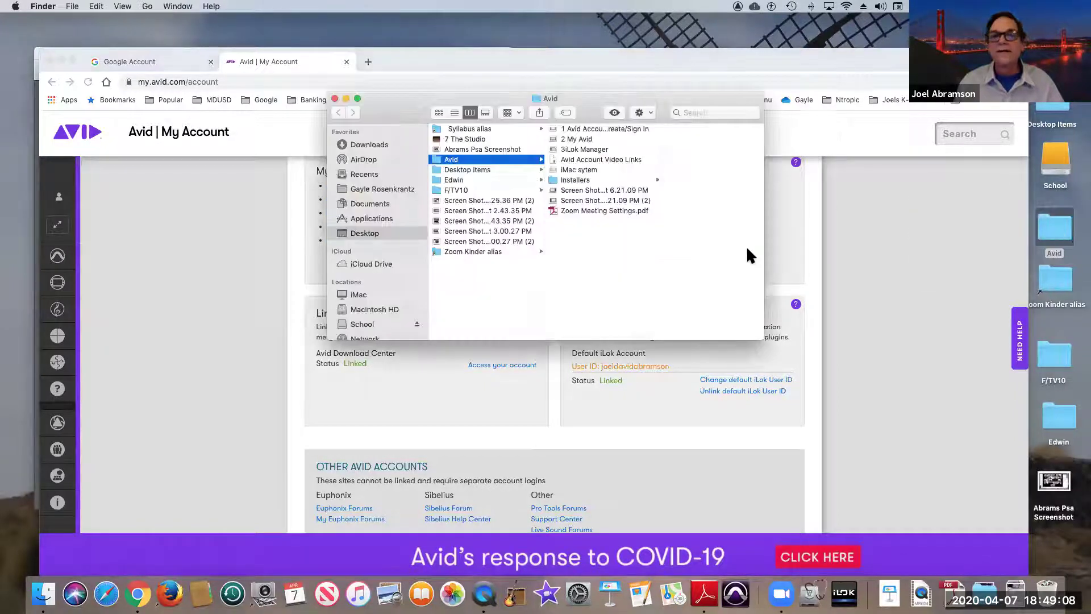
left_click(580, 138)
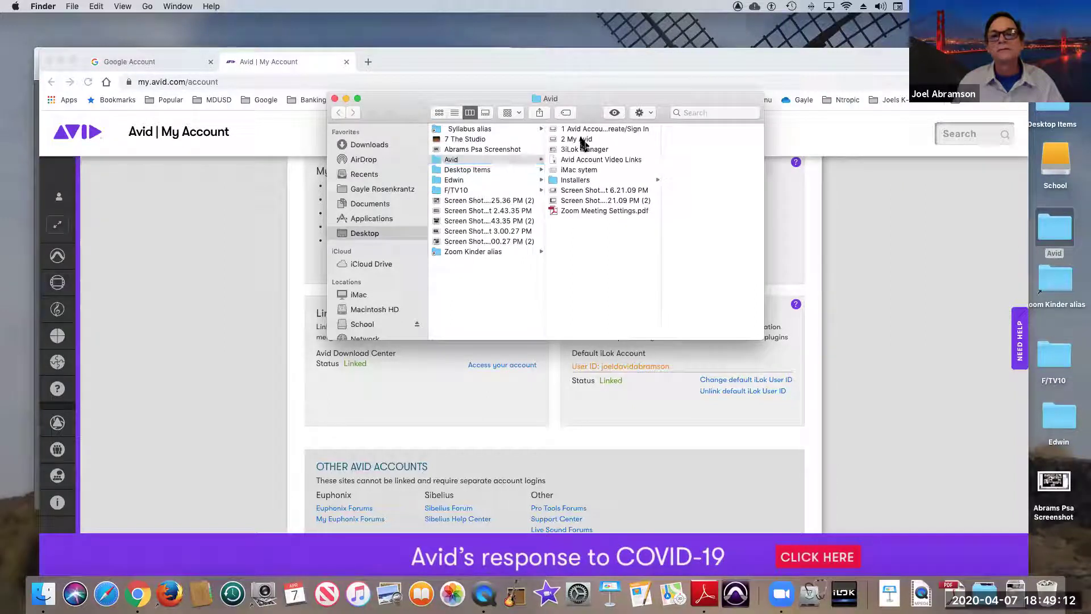
double_click(581, 139)
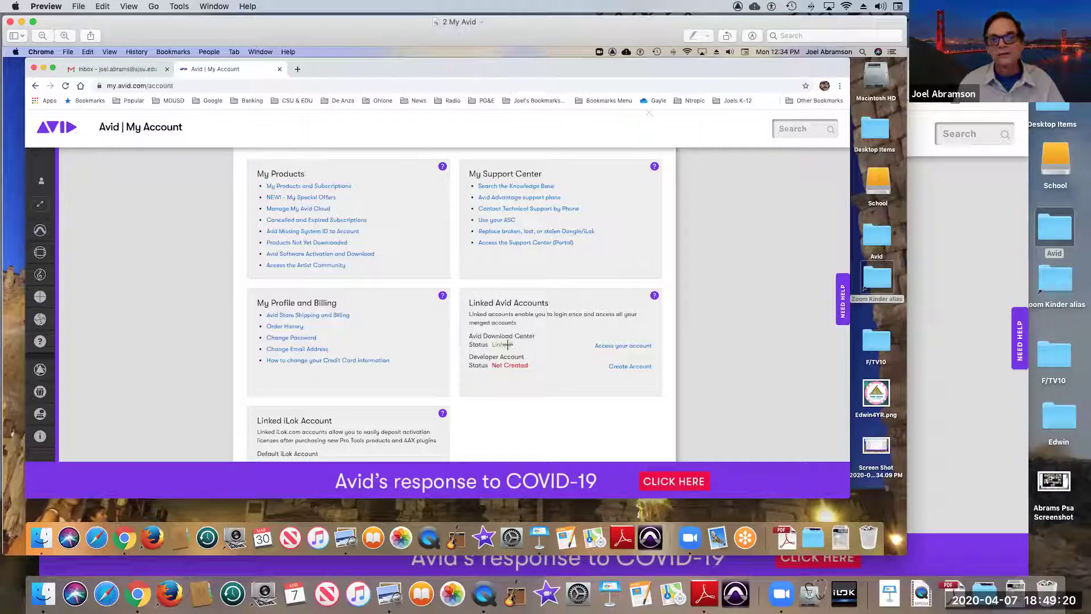
left_click(10, 22)
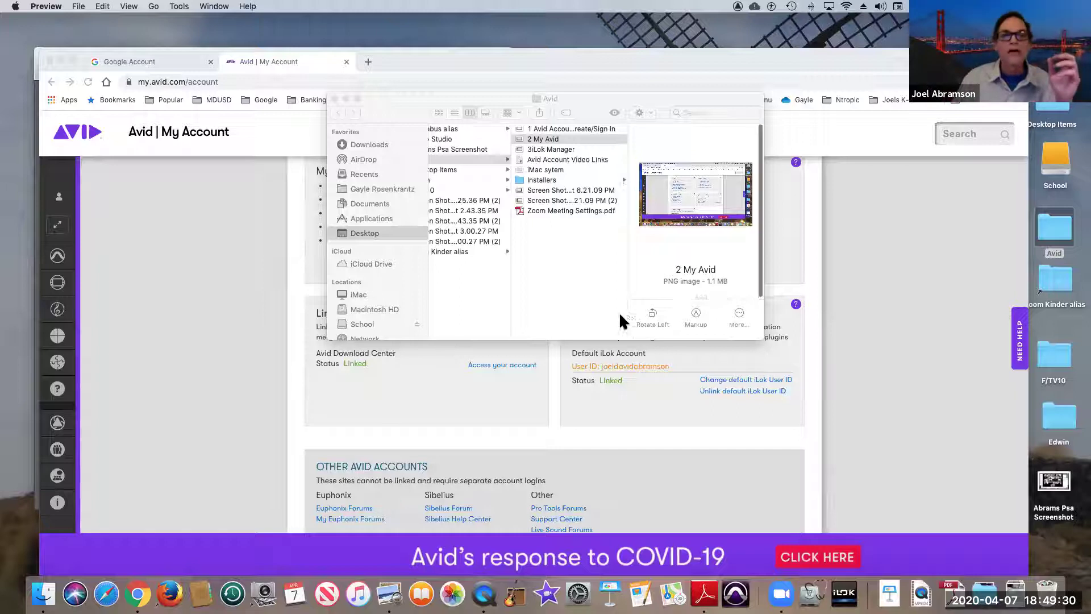
left_click(336, 97)
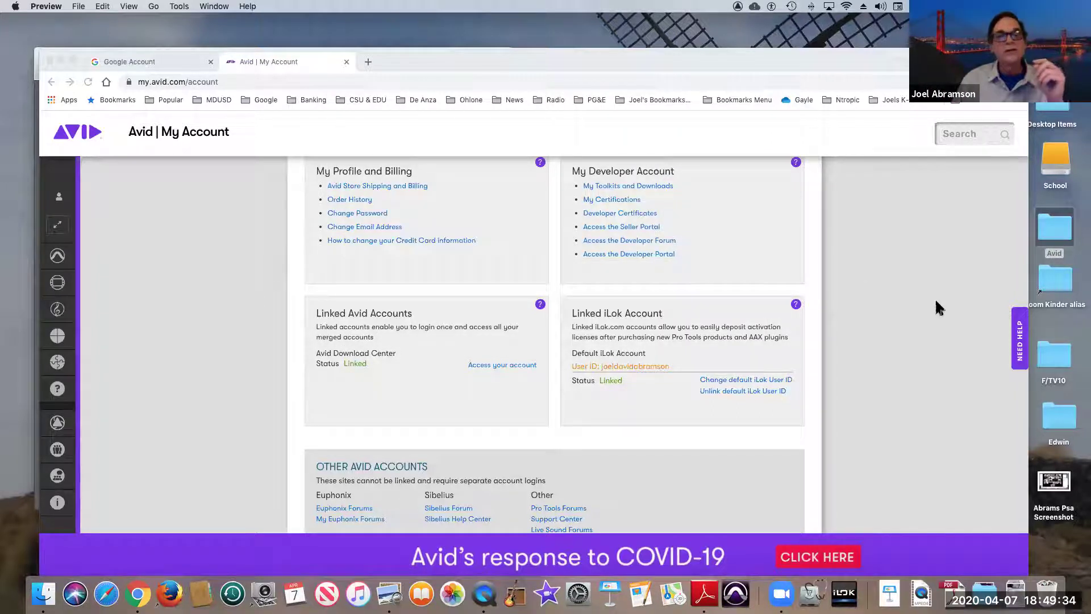
Open the Avid Software Activation and Download page from My Products and view its code entry section
scroll(558, 280, "up", 5)
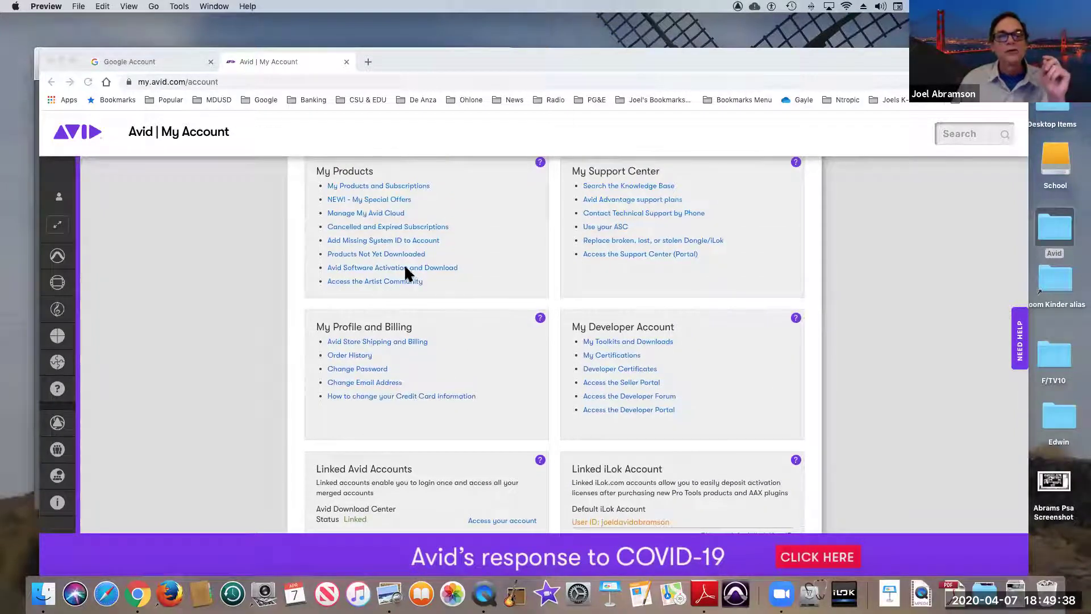
left_click(389, 269)
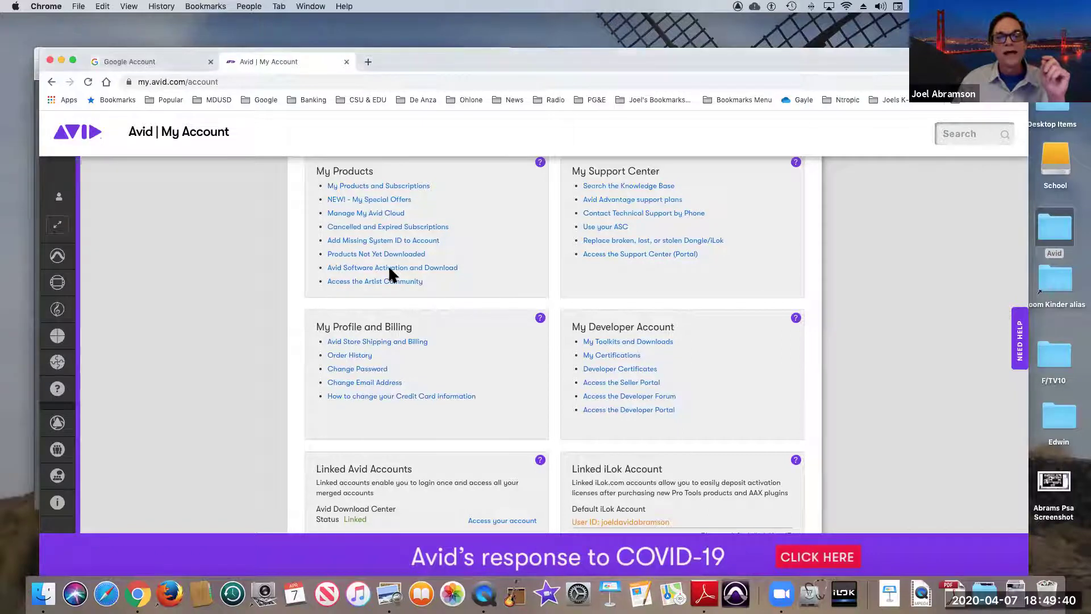
left_click(441, 269)
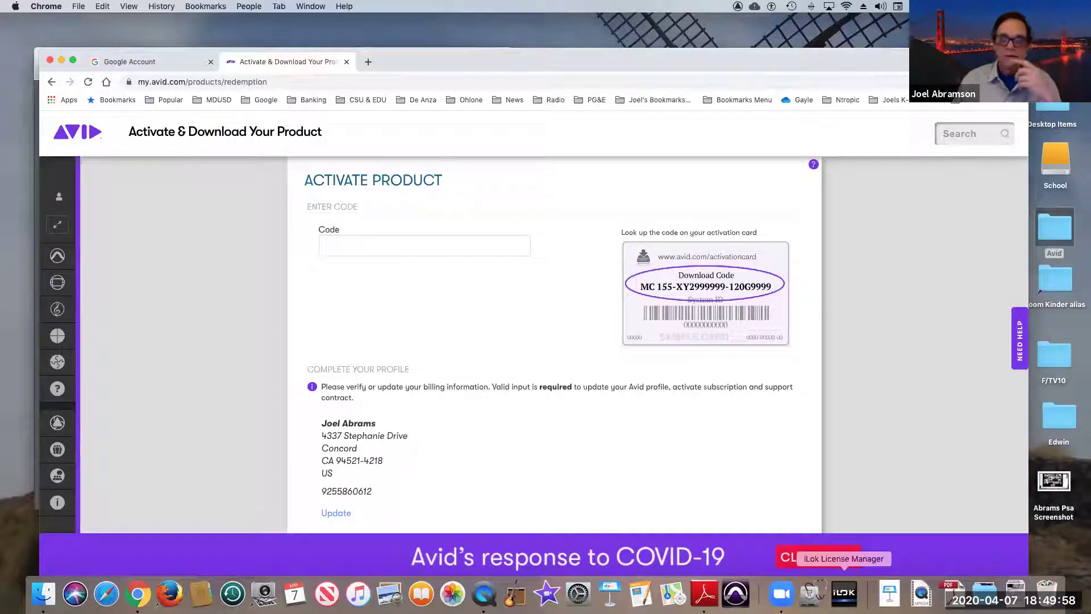
scroll(389, 229, "down", 1)
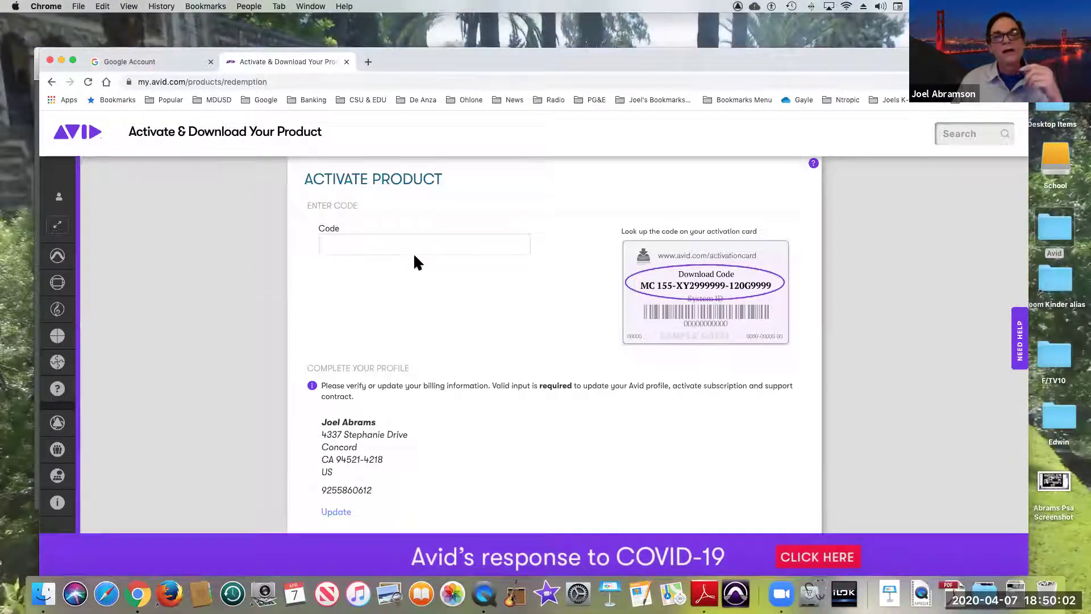
Switch to Finder and launch iLok License Manager from the Applications folder
left_click(76, 25)
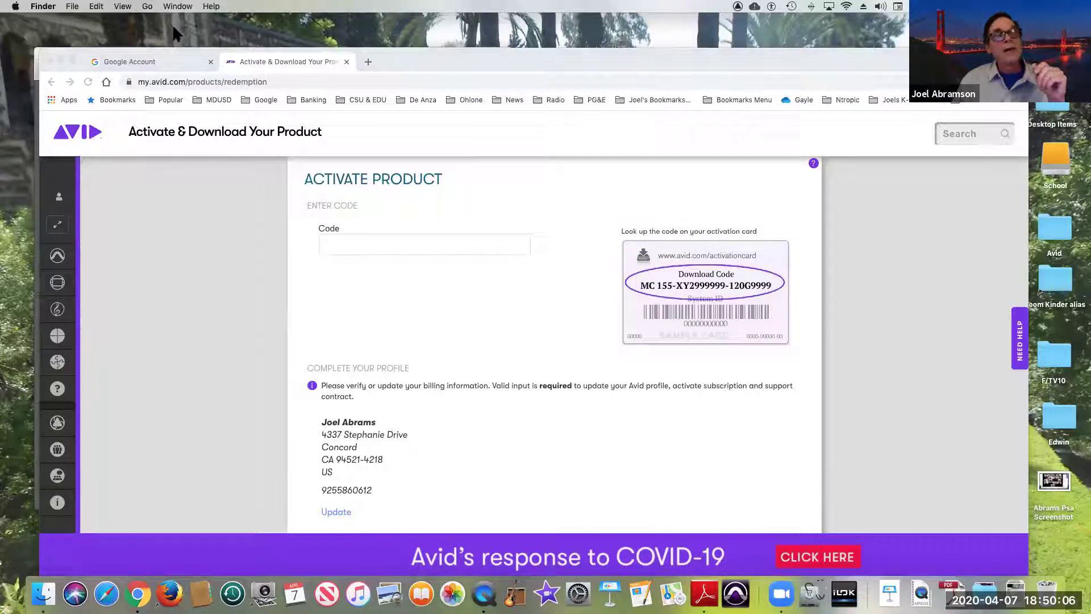
left_click(147, 8)
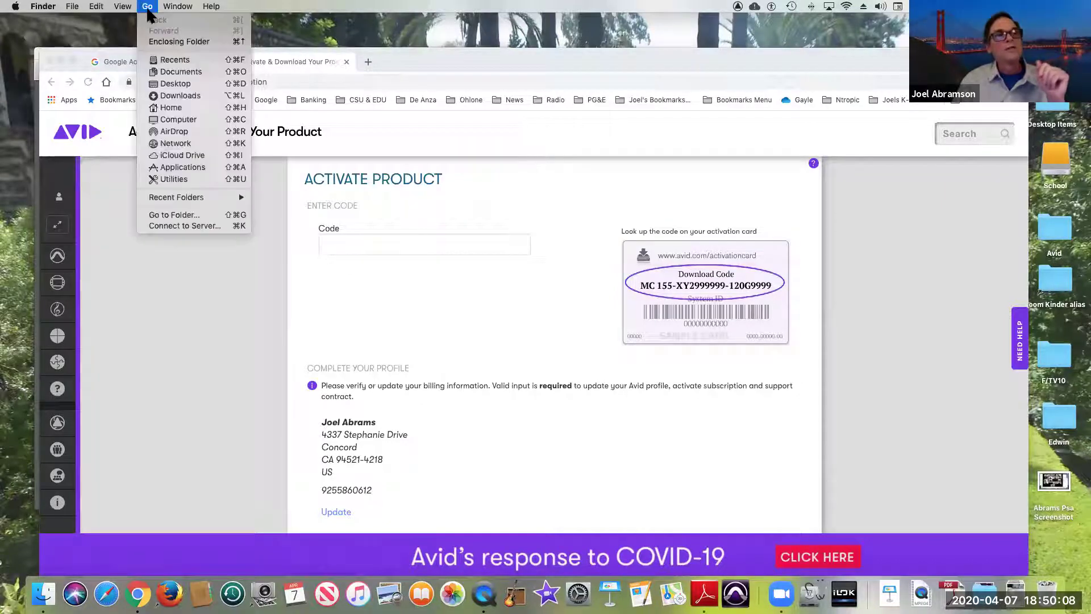
left_click(178, 169)
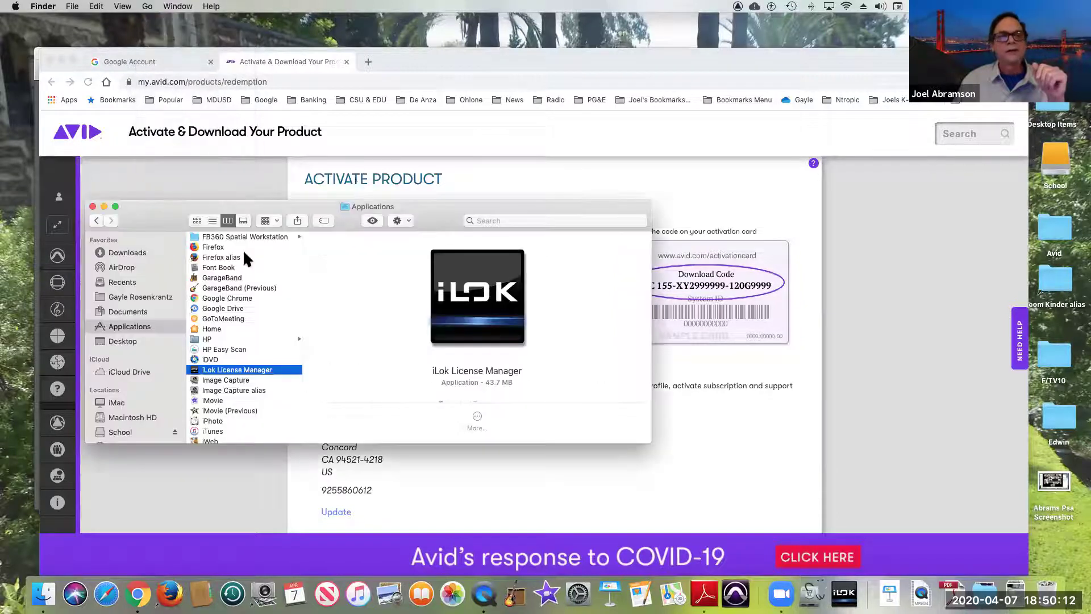
double_click(253, 368)
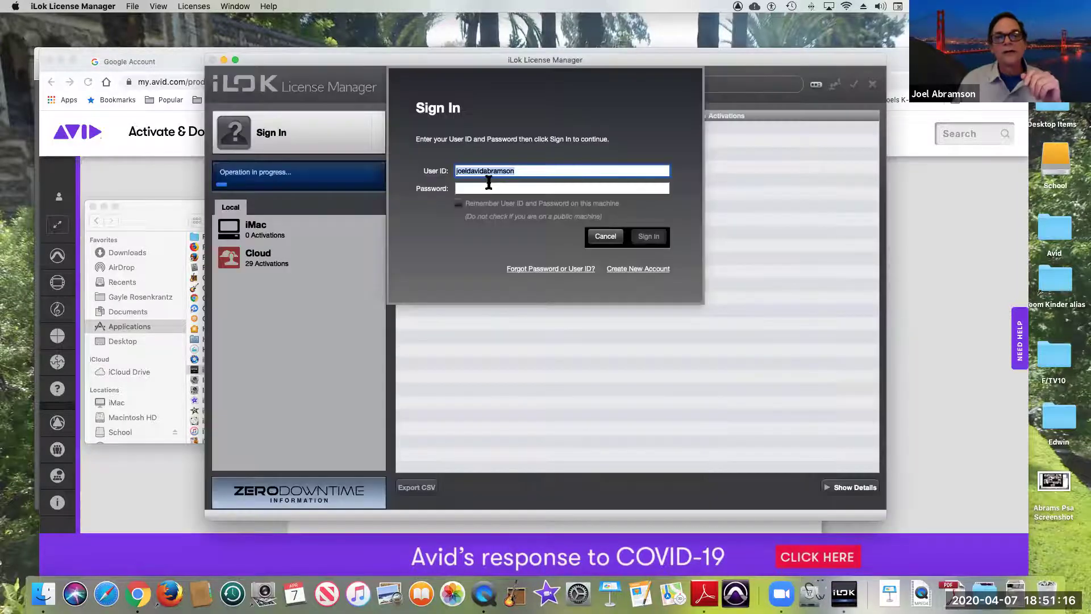
Enter the iLok account password and sign in to the license manager
left_click(484, 188)
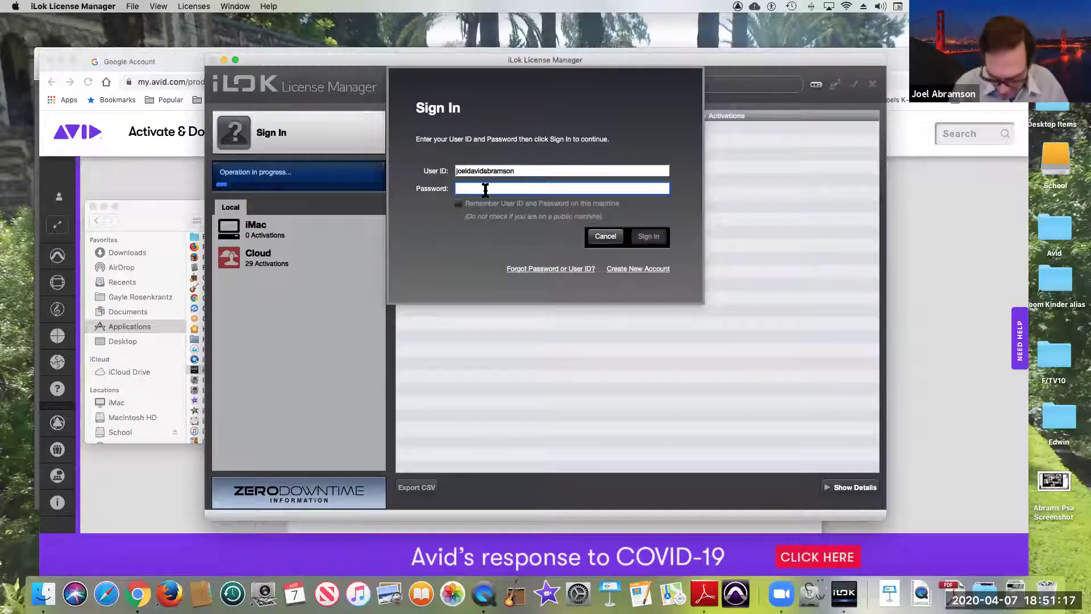
type("•")
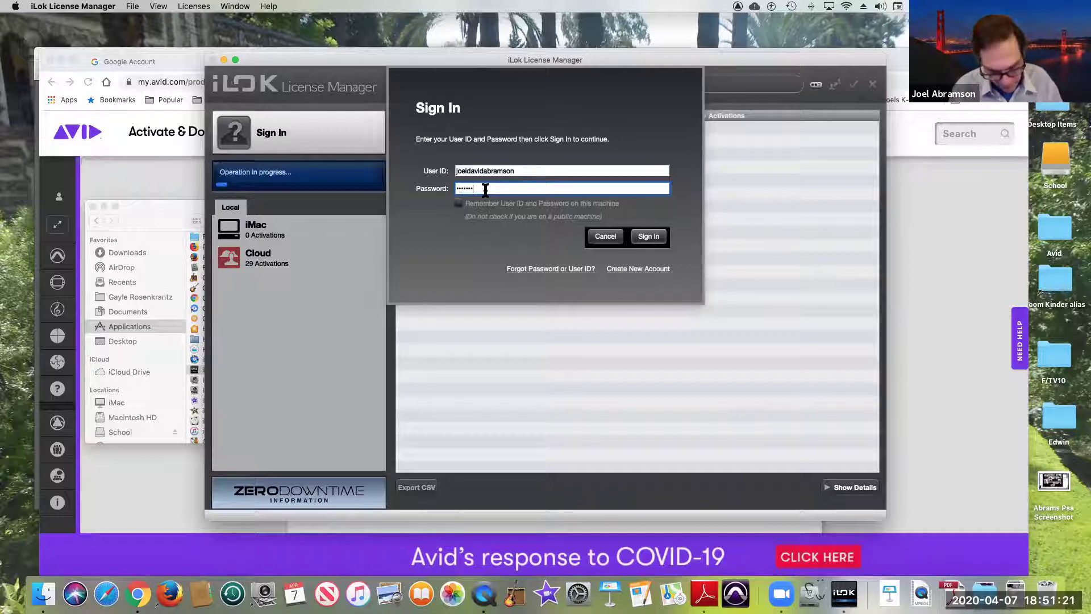
key("Return")
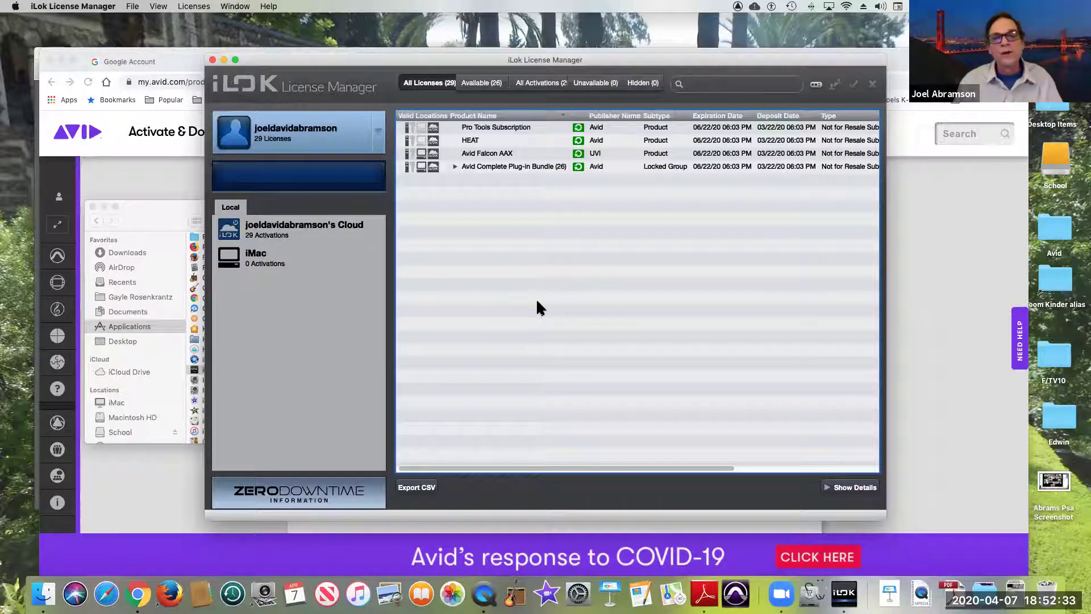
Inspect the Avid Complete Plug-in Bundle among the available licenses, and return to all licenses with the details hidden
left_click(482, 83)
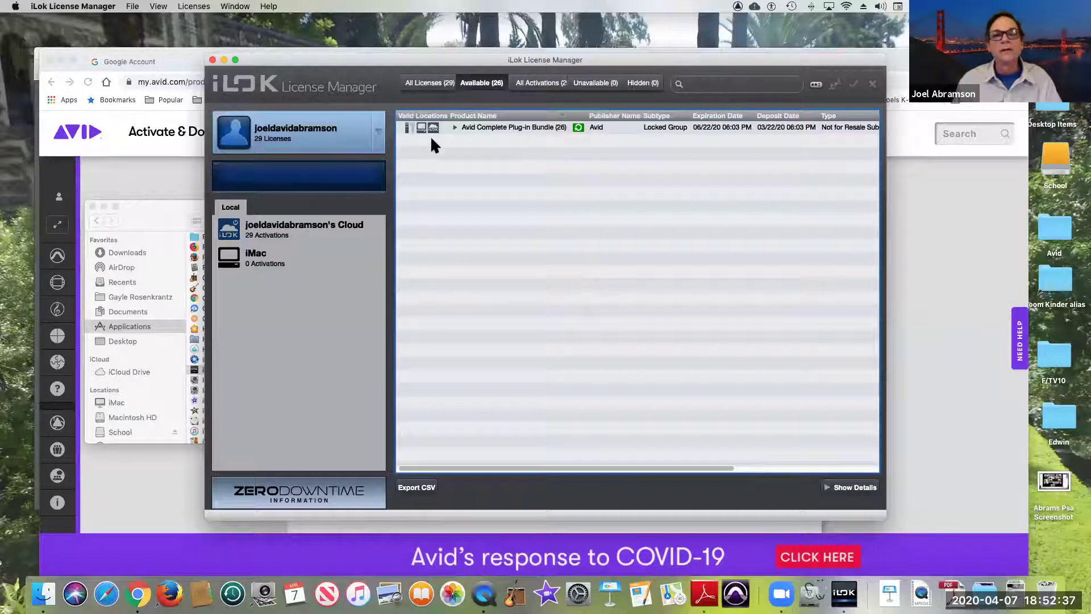
double_click(479, 126)
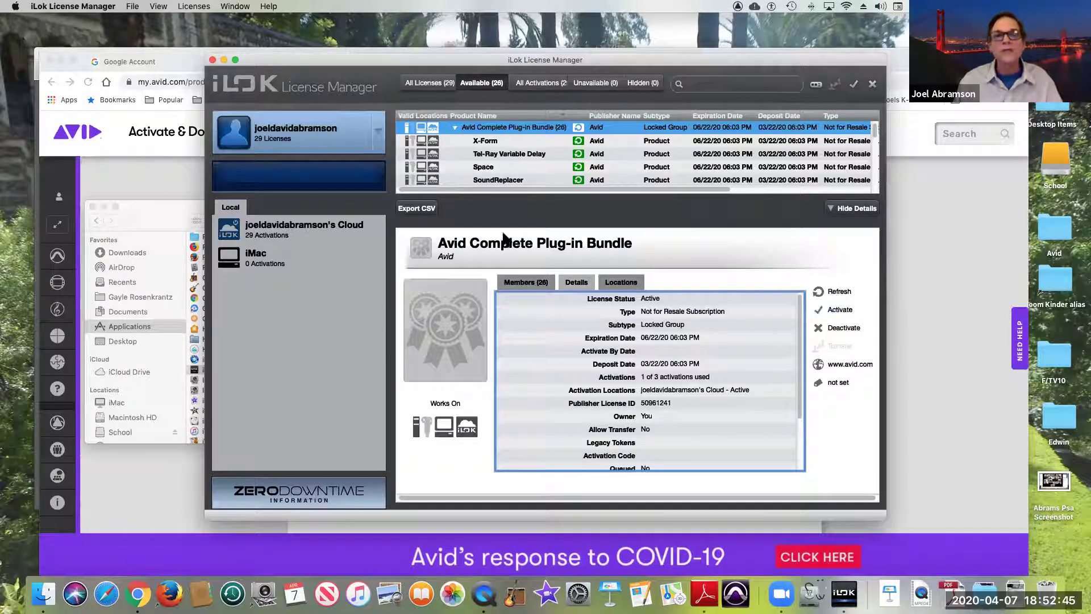
left_click(422, 86)
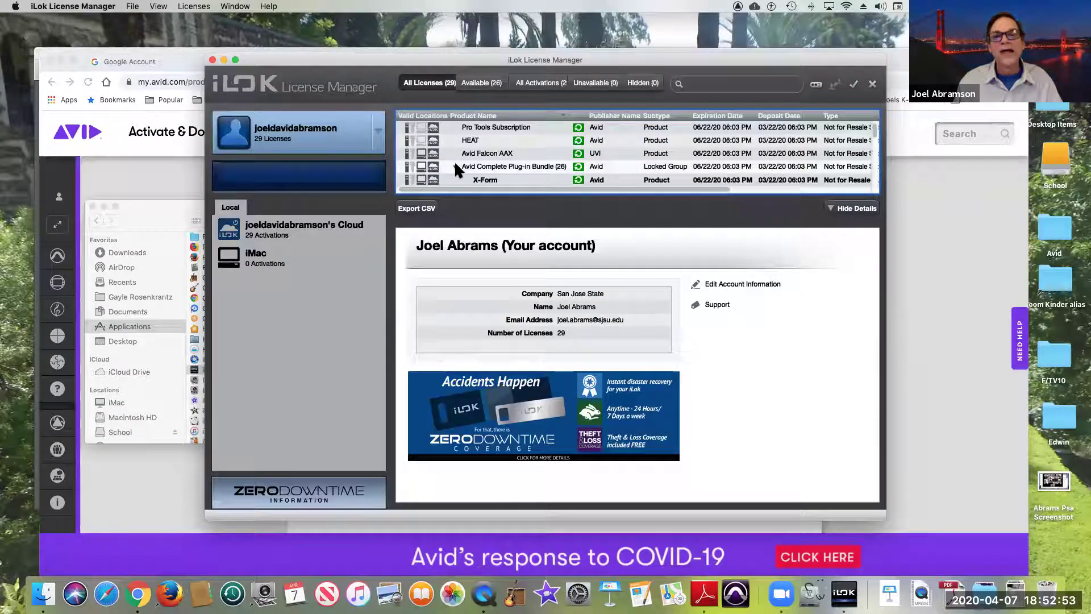
left_click(850, 209)
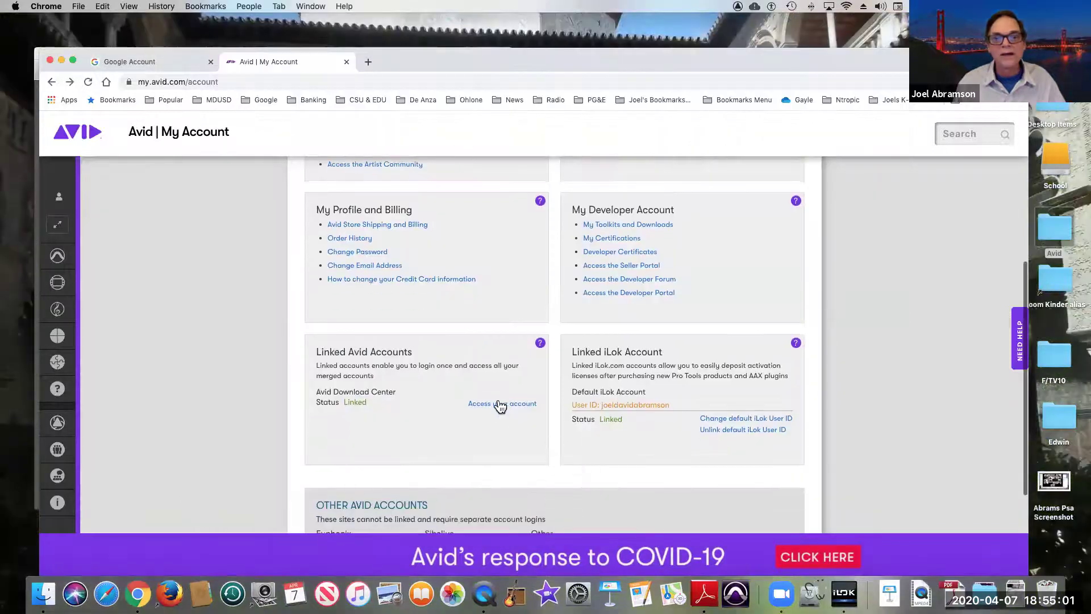
Access the linked Avid Download Center account and find the Avid Pro Tools releases in the product list
left_click(502, 404)
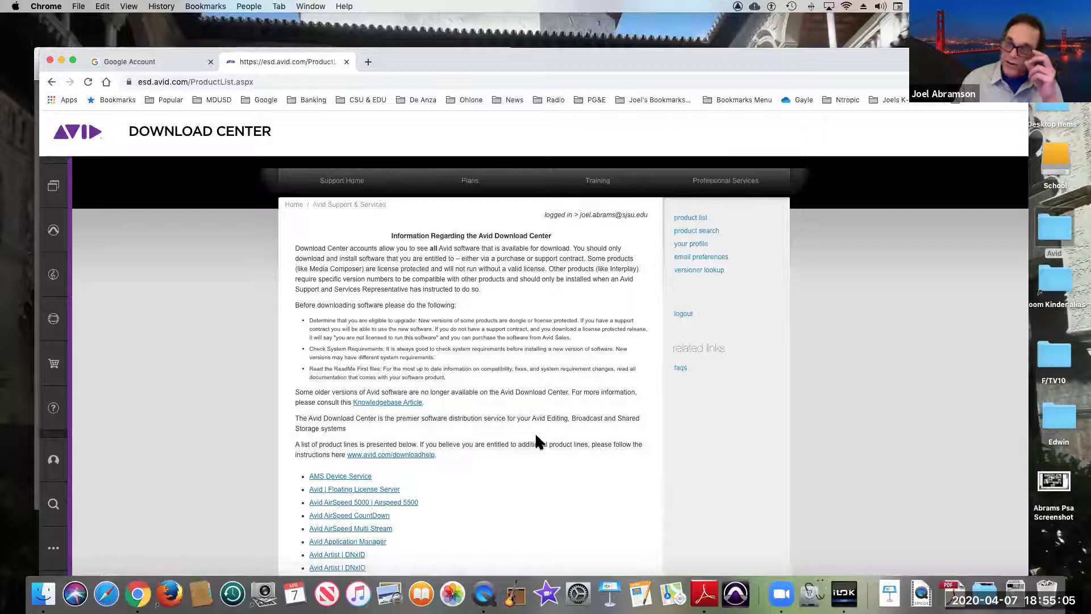
scroll(536, 437, "down", 5)
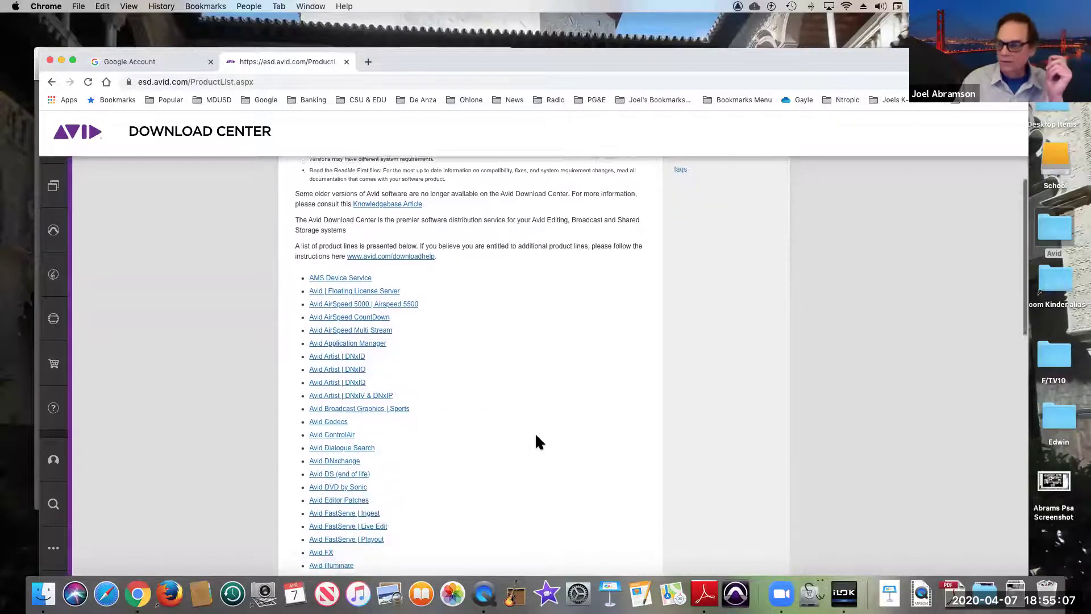
scroll(479, 396, "down", 6)
scroll(479, 393, "down", 7)
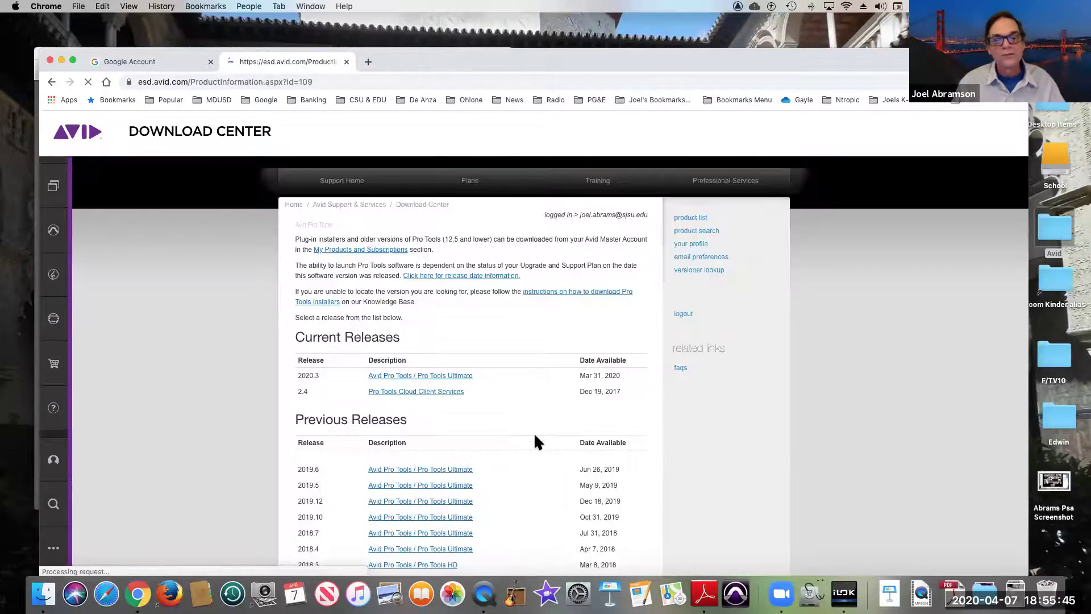
Try to open the 2019.6 Avid Pro Tools / Pro Tools Ultimate release and stop the page from loading
scroll(534, 432, "down", 5)
scroll(535, 436, "up", 5)
scroll(535, 435, "down", 2)
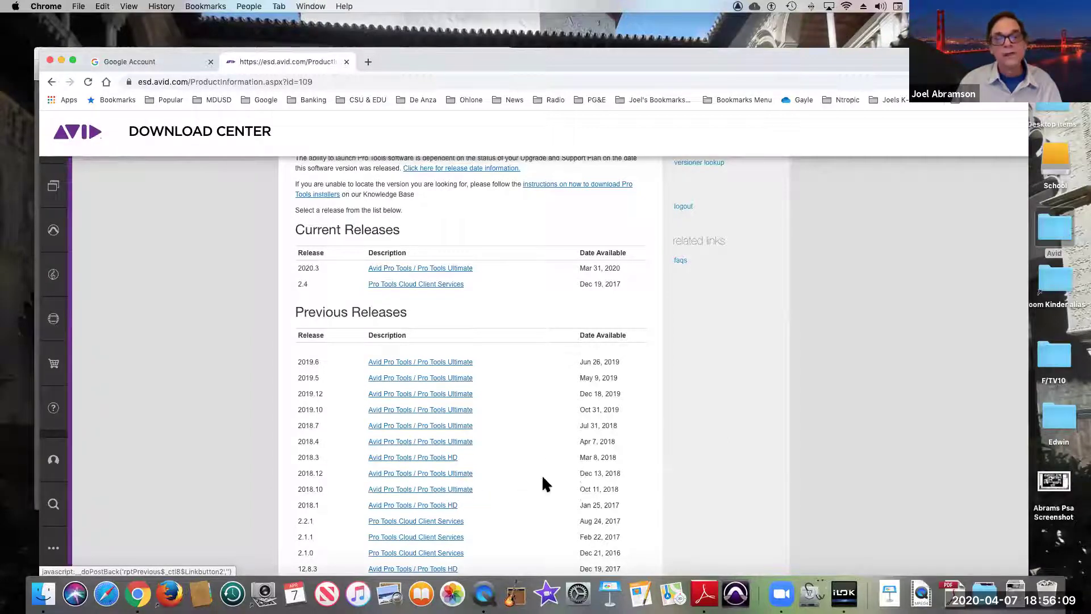
left_click(457, 363)
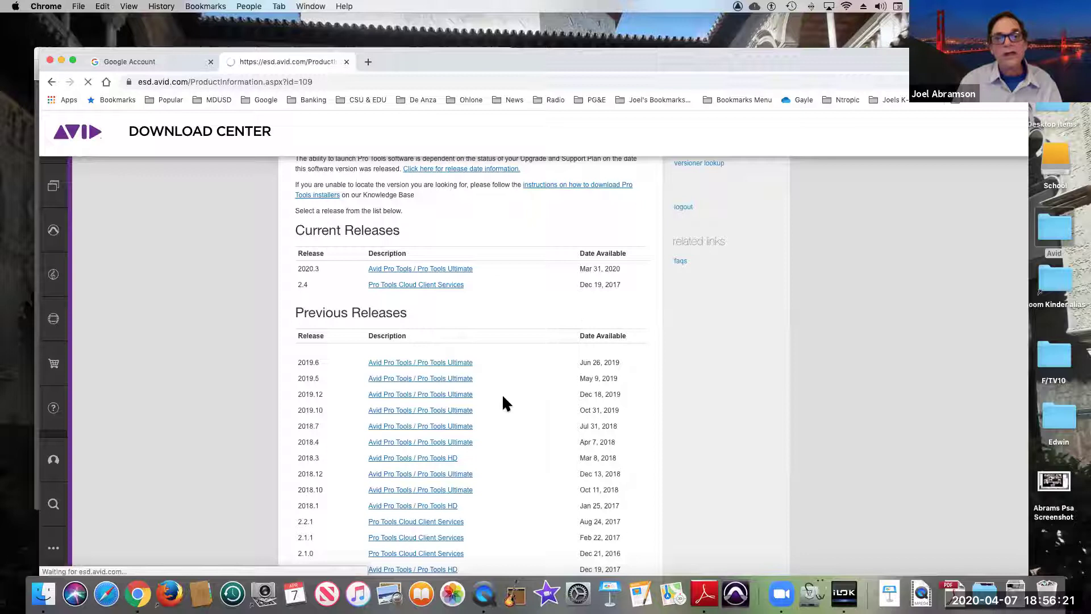
scroll(531, 243, "up", 2)
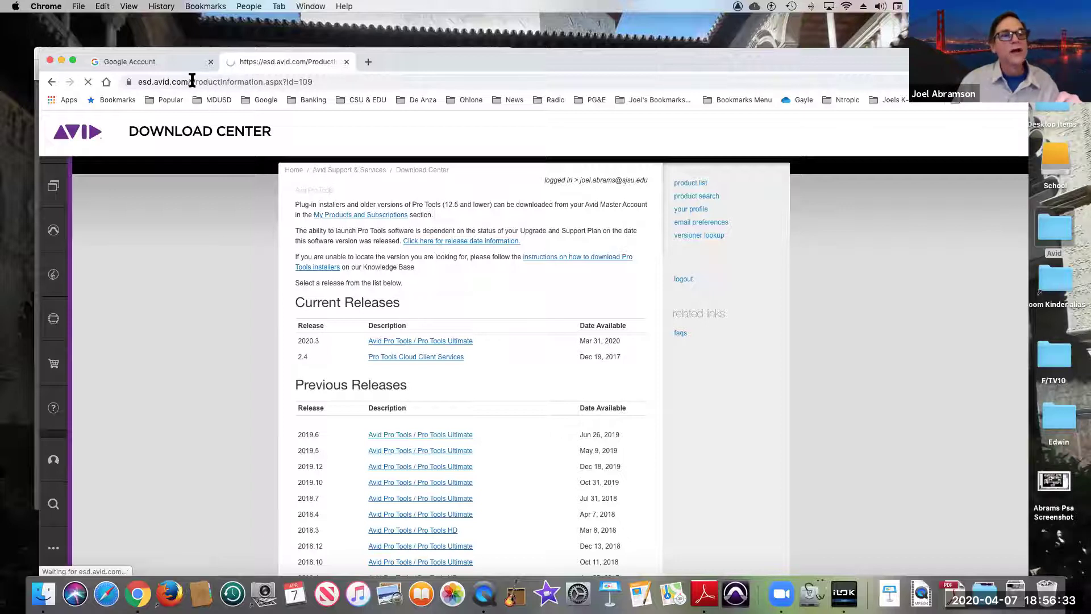
left_click(88, 82)
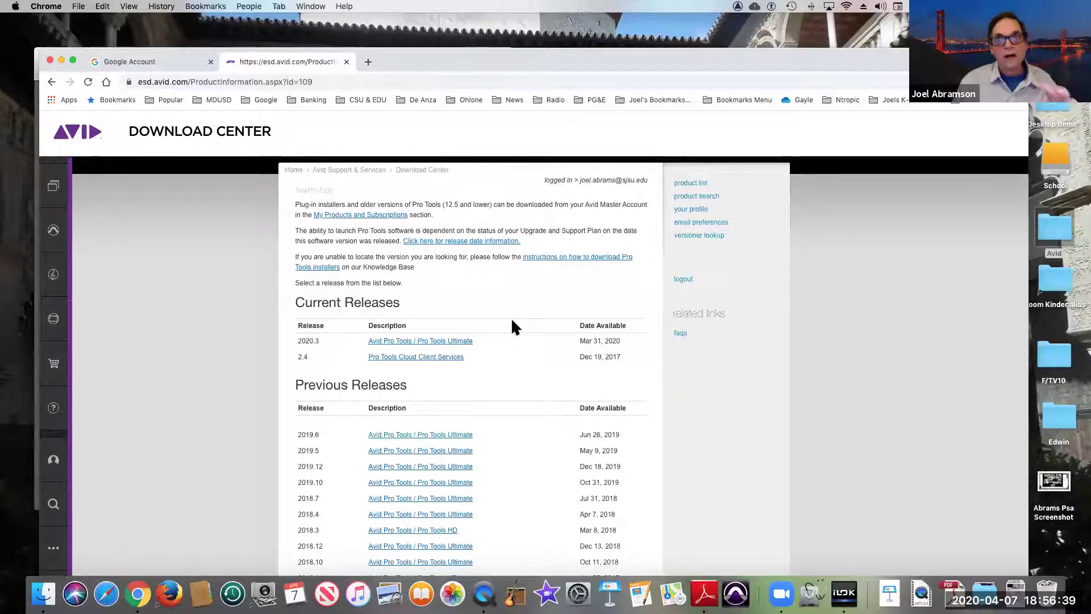
Check the installed macOS version in the computer's system overview and close the overview
scroll(512, 321, "down", 1)
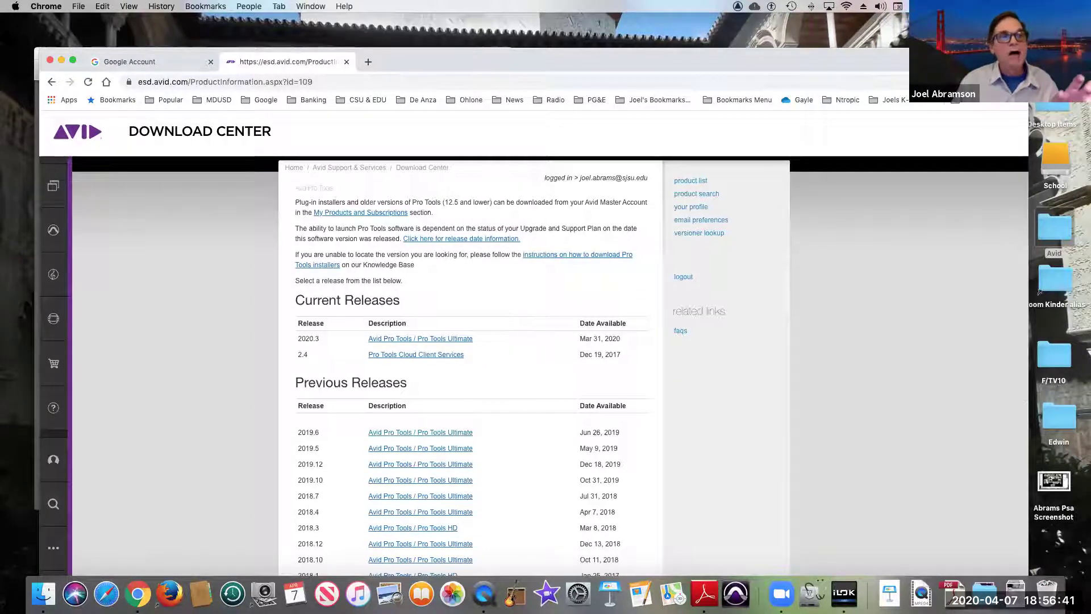
left_click(16, 7)
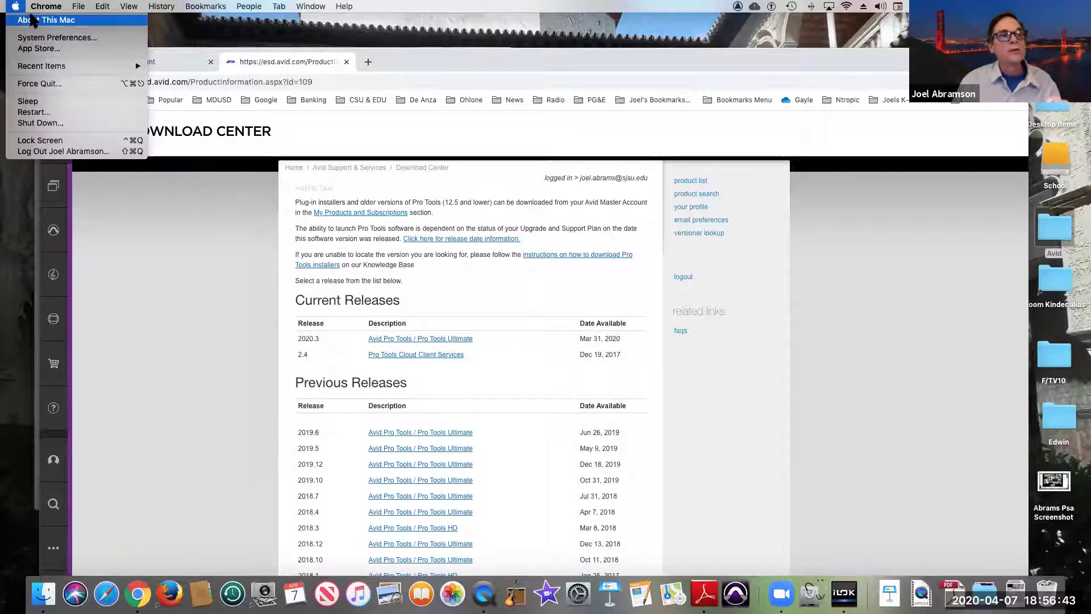
left_click(32, 21)
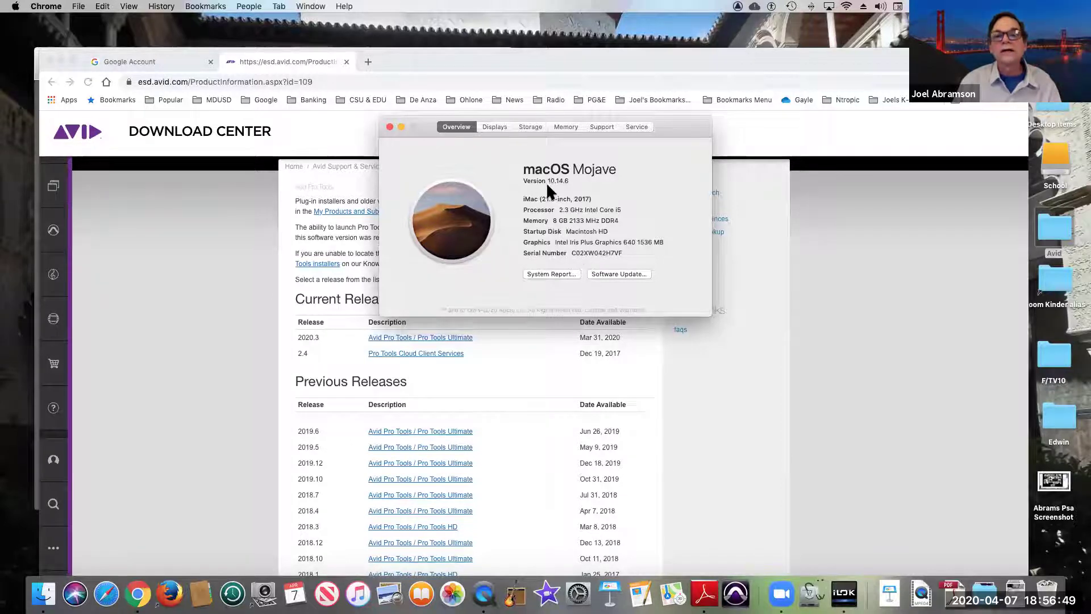
left_click(390, 126)
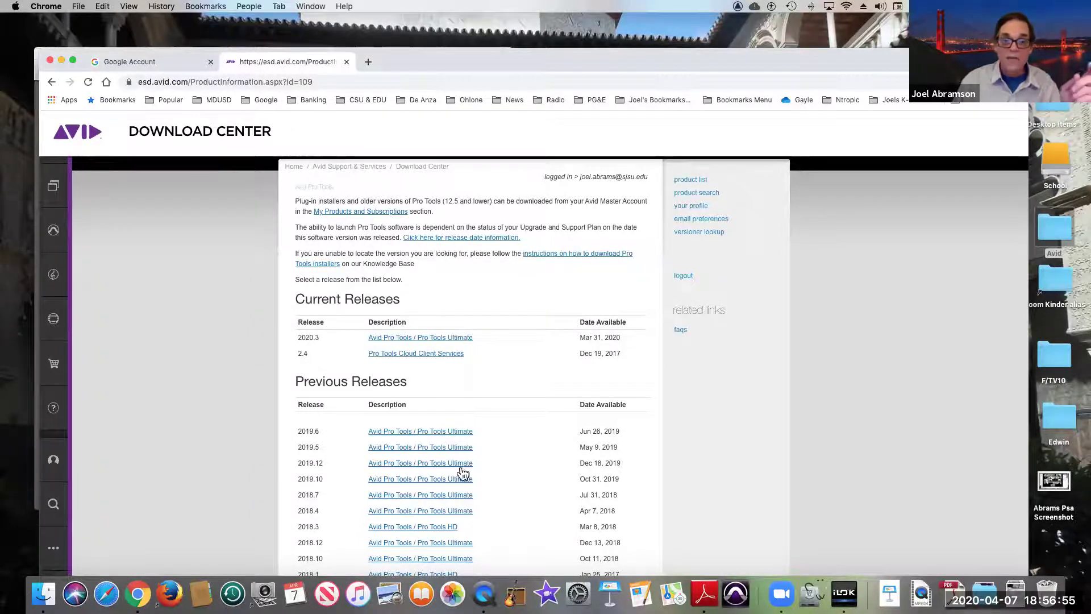
Compare the listed Pro Tools releases with the Mac's operating system version and hardware details, leaving the system overview closed
scroll(462, 473, "down", 4)
scroll(462, 473, "up", 5)
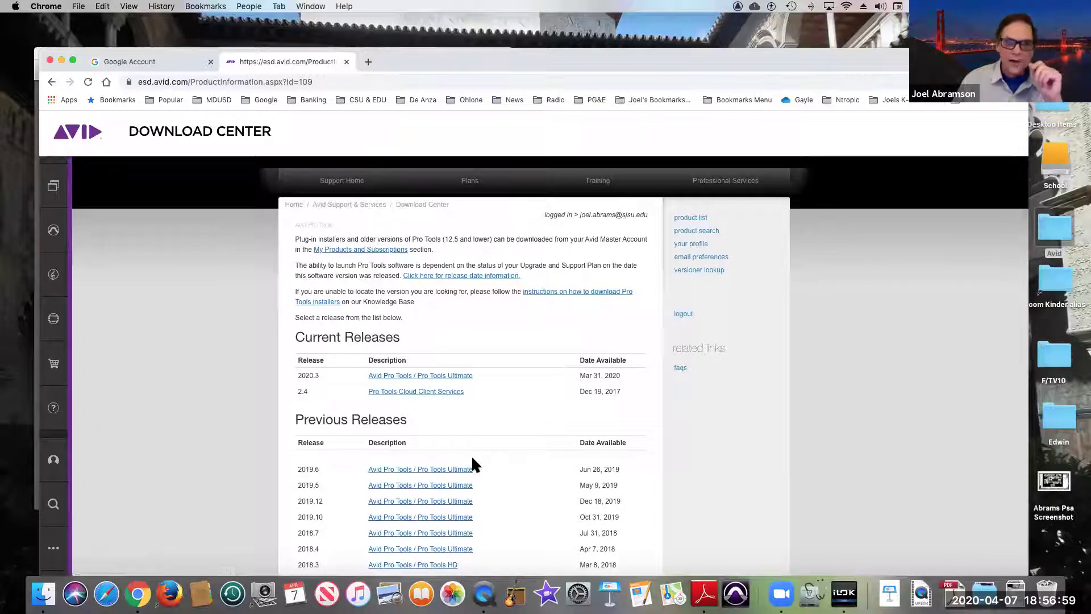
left_click(15, 7)
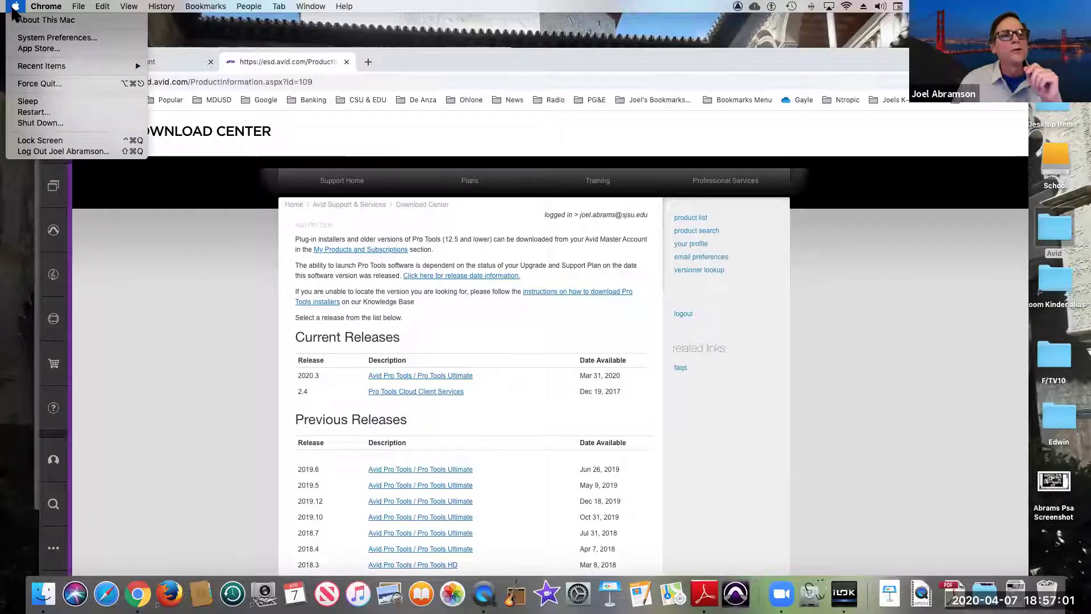
left_click(19, 22)
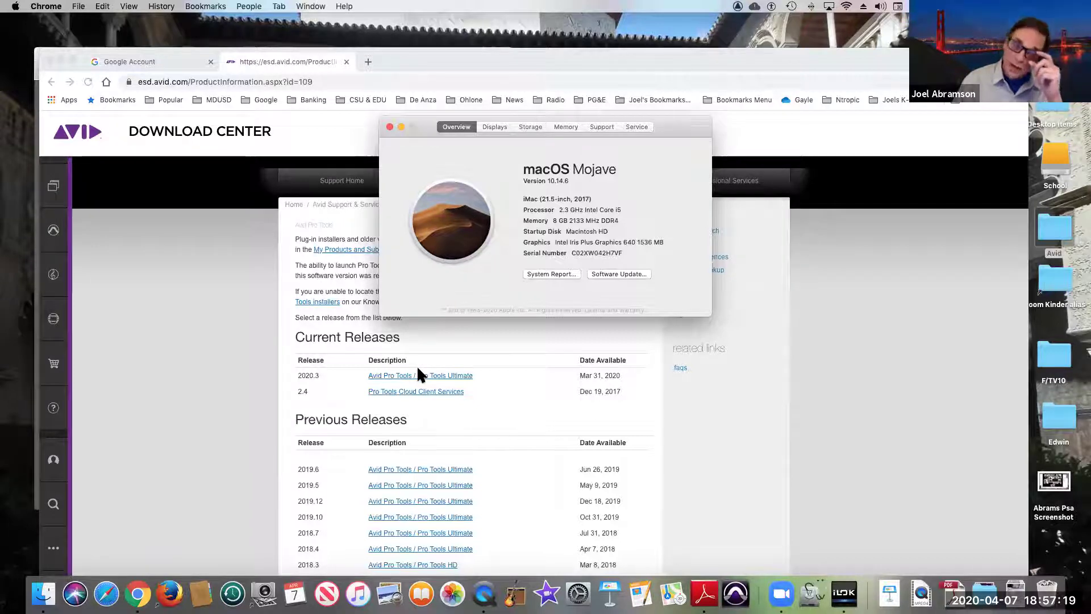
left_click(389, 127)
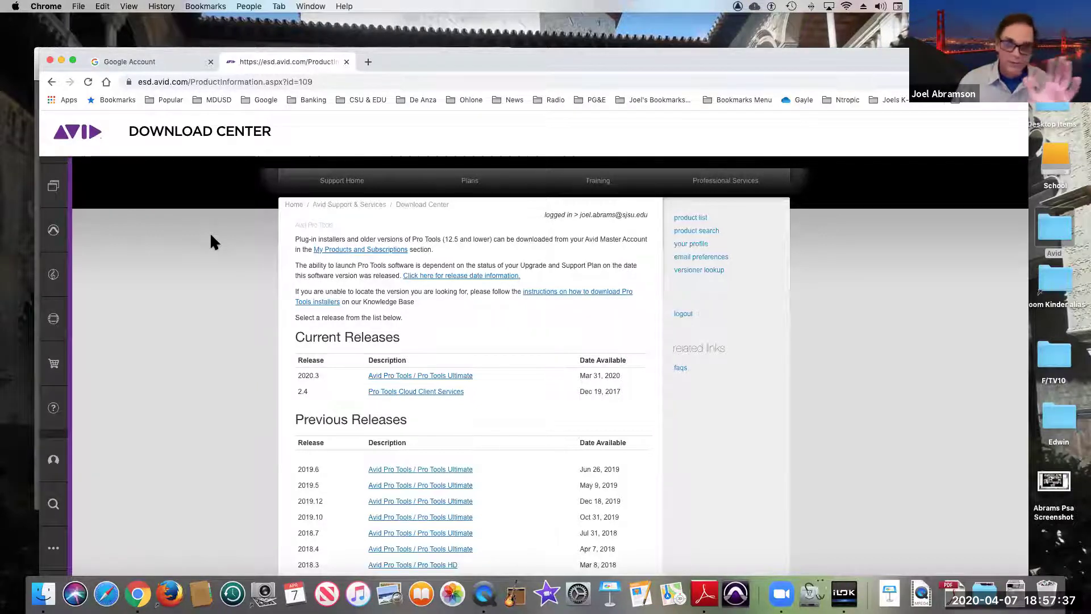
Review the current and previous Pro Tools releases and launch the installed Pro Tools application
scroll(472, 457, "down", 3)
scroll(469, 455, "down", 4)
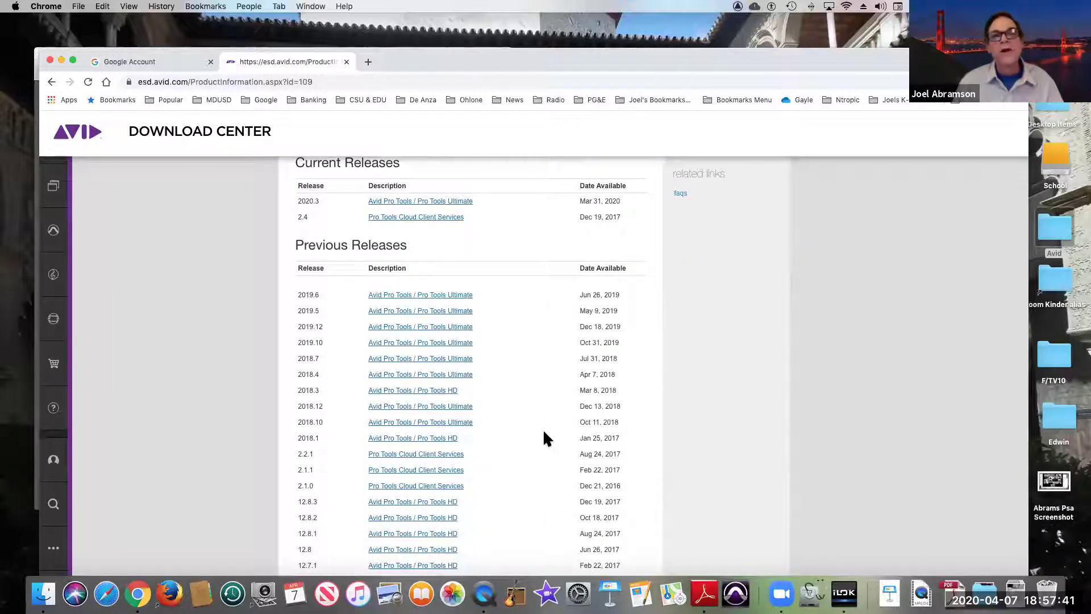
scroll(544, 430, "up", 3)
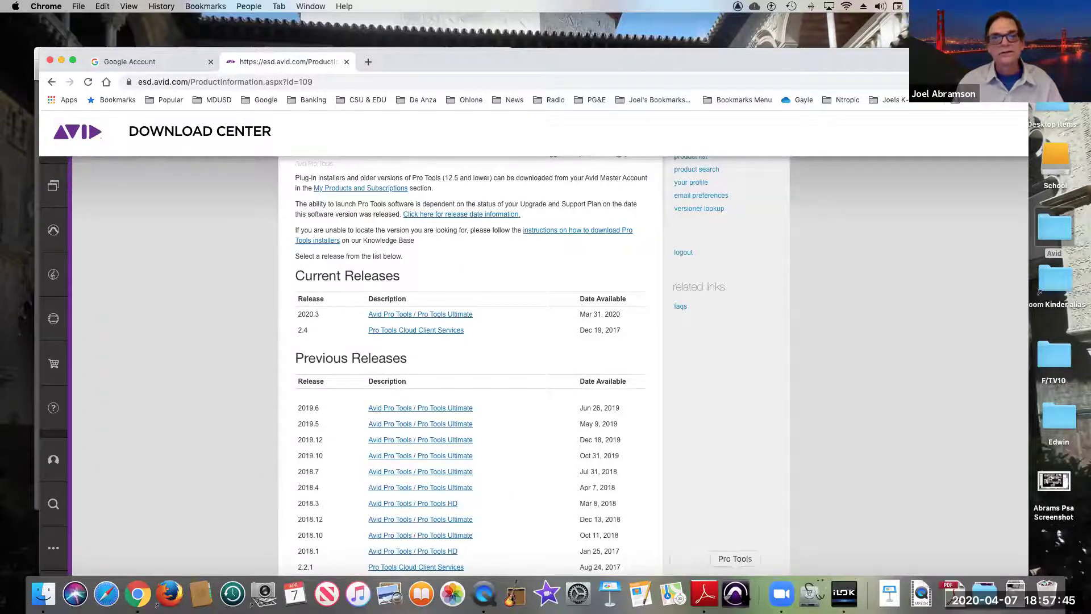
left_click(736, 593)
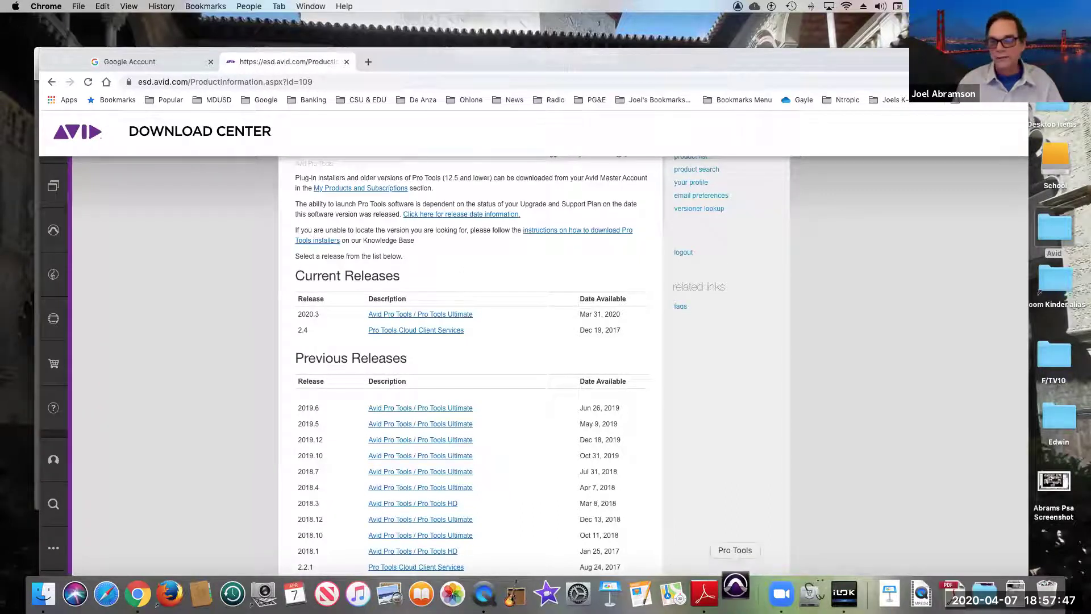